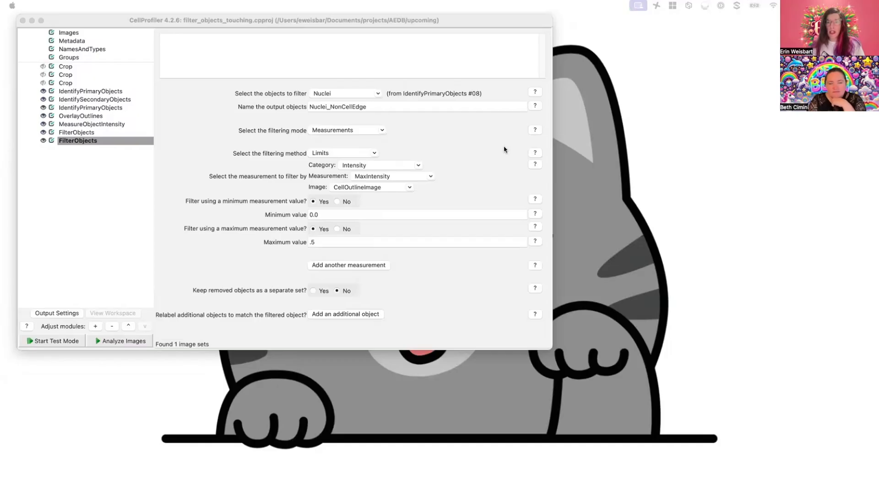
Review the loaded image files and the rules in NamesAndTypes that assign the Mito, Spots and DNA names.
left_click_drag(195, 20, 270, 97)
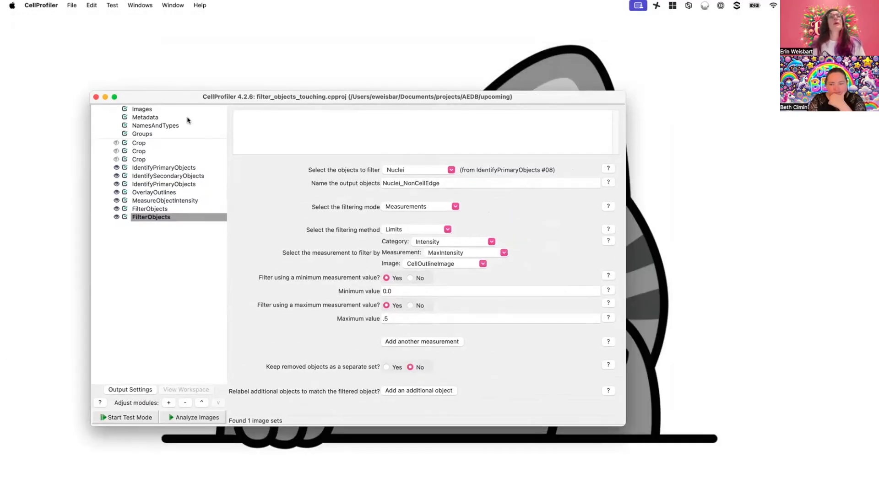
left_click(177, 111)
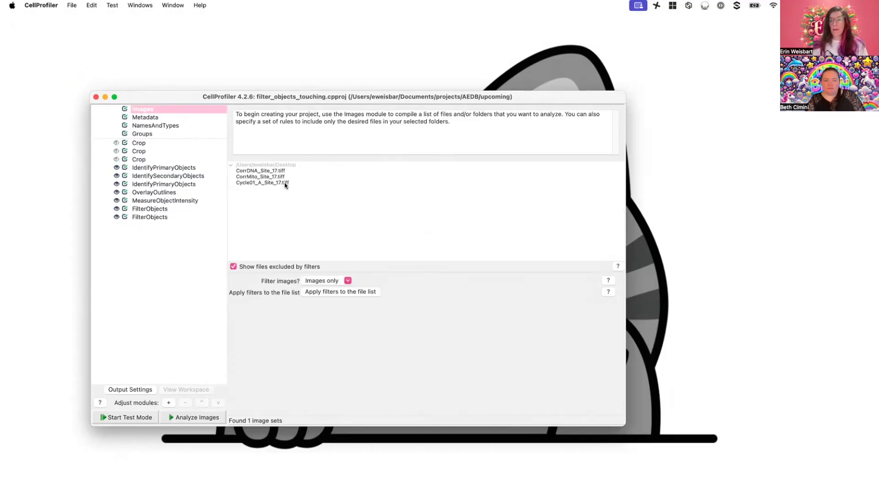
left_click(164, 125)
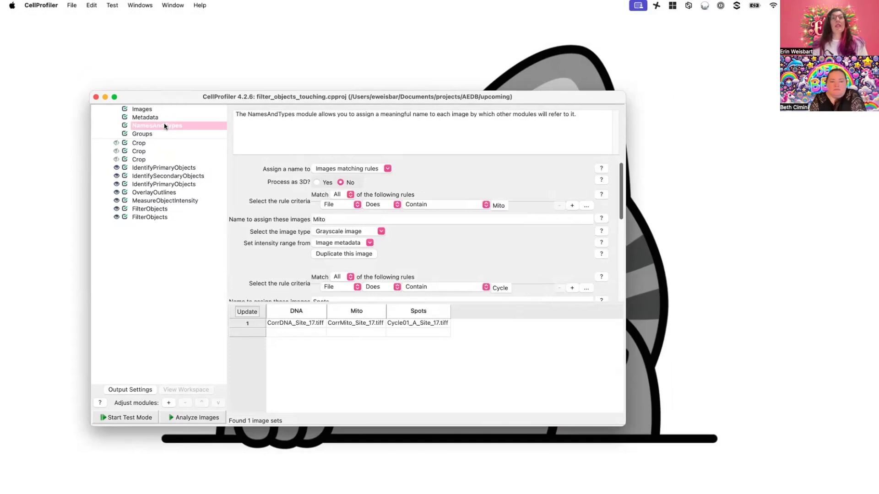
left_click_drag(621, 427, 782, 474)
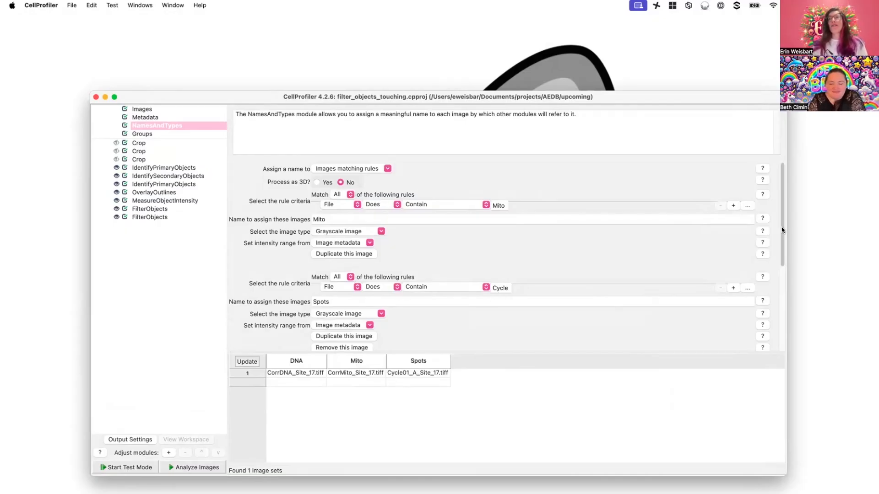
scroll(493, 278, "down", 5)
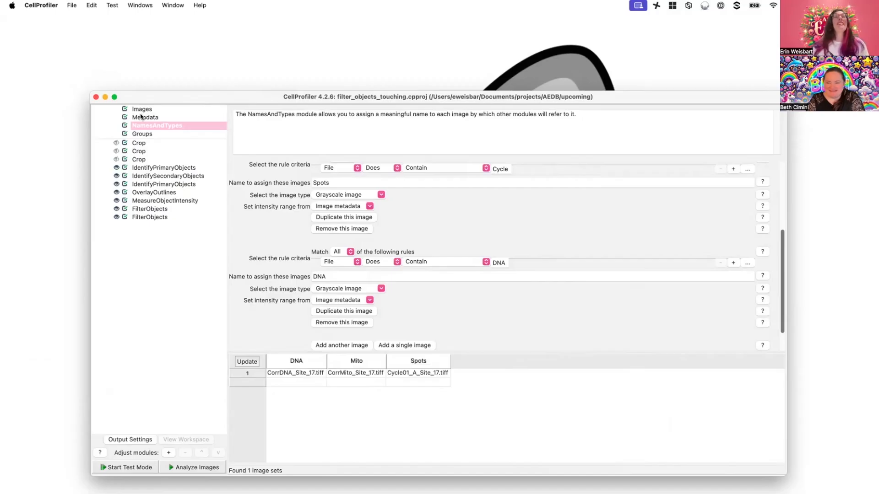
Start test mode, run the three Crop modules and the Nuclei IdentifyPrimaryObjects module, and open the Nuclei module's settings.
left_click(139, 469)
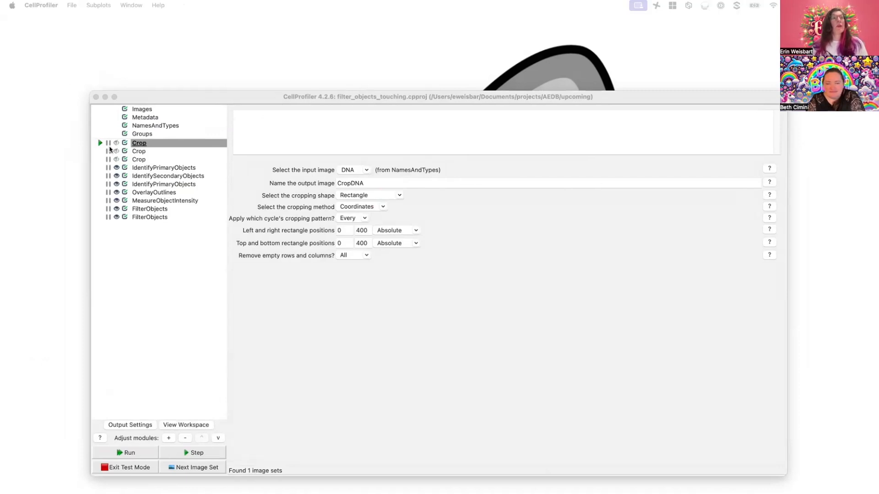
left_click(198, 452)
left_click(198, 453)
left_click(198, 453)
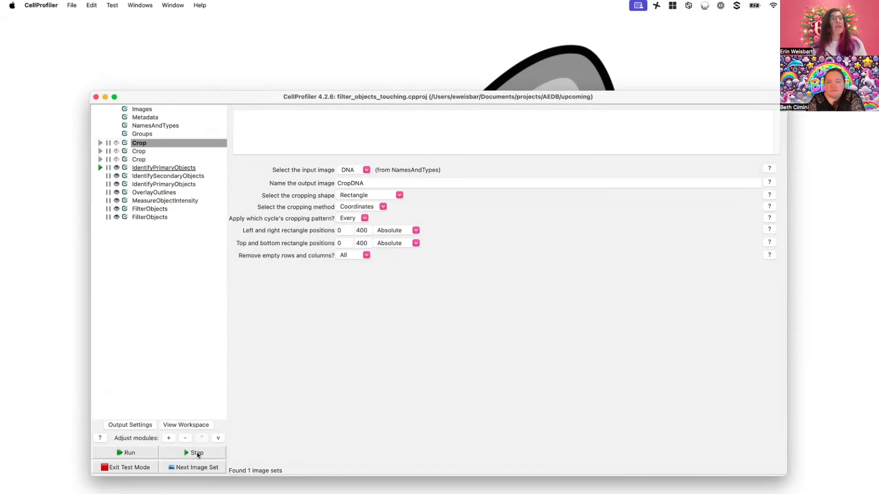
left_click(197, 452)
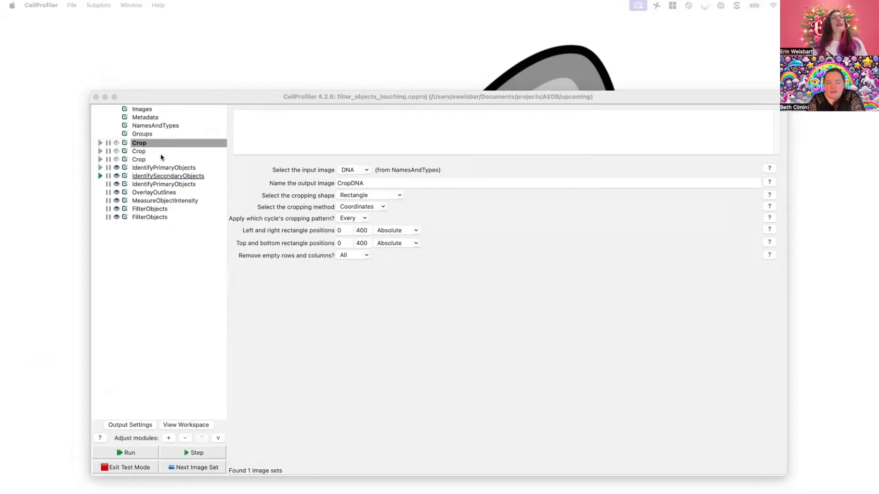
left_click(186, 168)
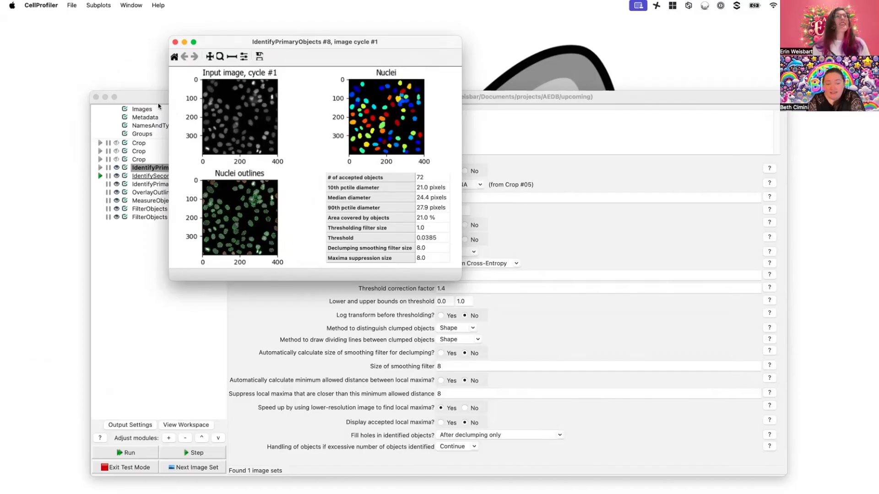
Run the IdentifySecondaryObjects module for Cells, enlarge its result window and brighten the image contrast.
left_click(147, 98)
left_click(144, 178)
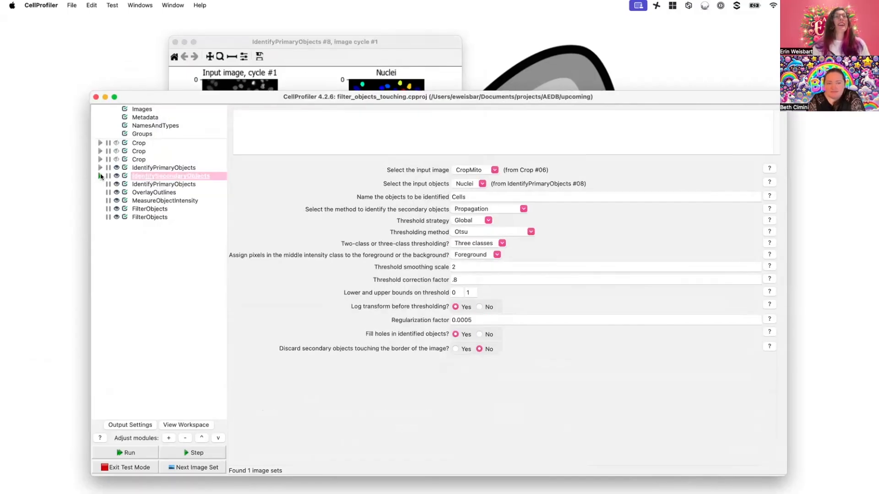
left_click(99, 177)
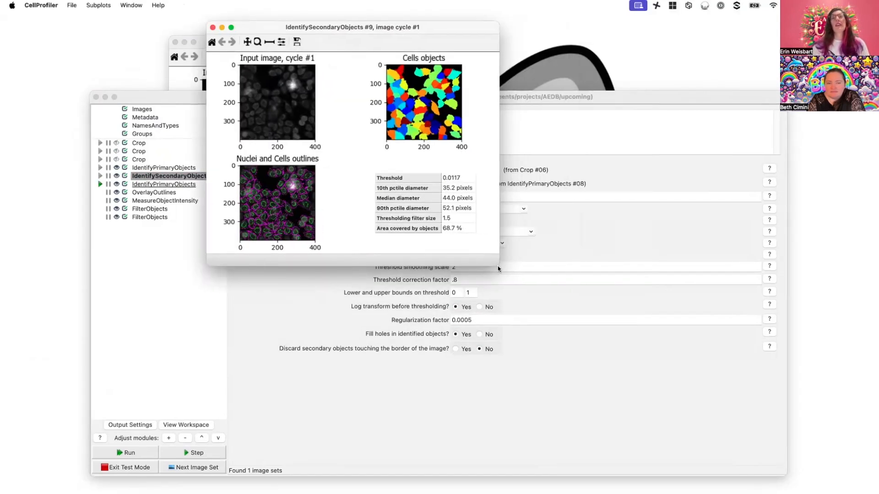
left_click_drag(495, 265, 795, 453)
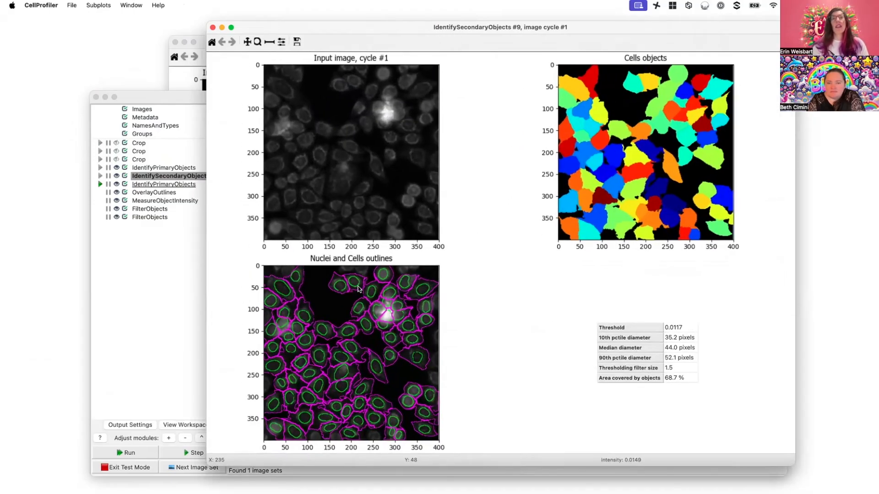
right_click(314, 301)
left_click(330, 295)
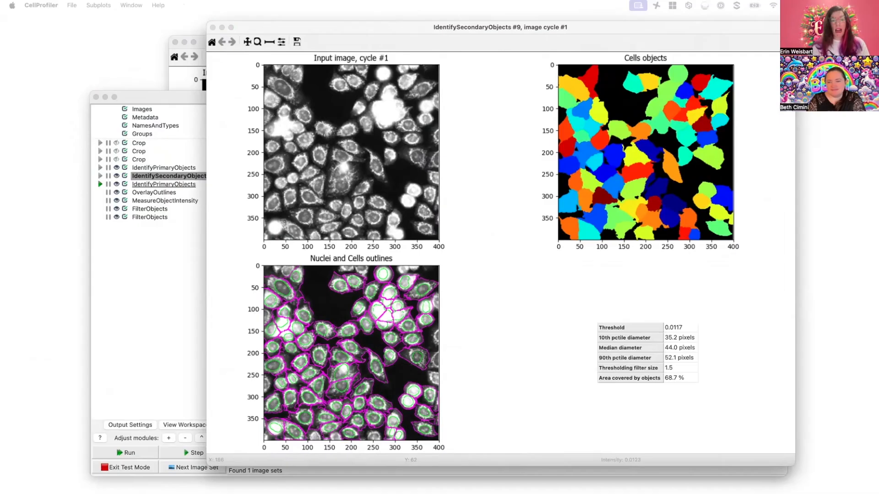
left_click(345, 293)
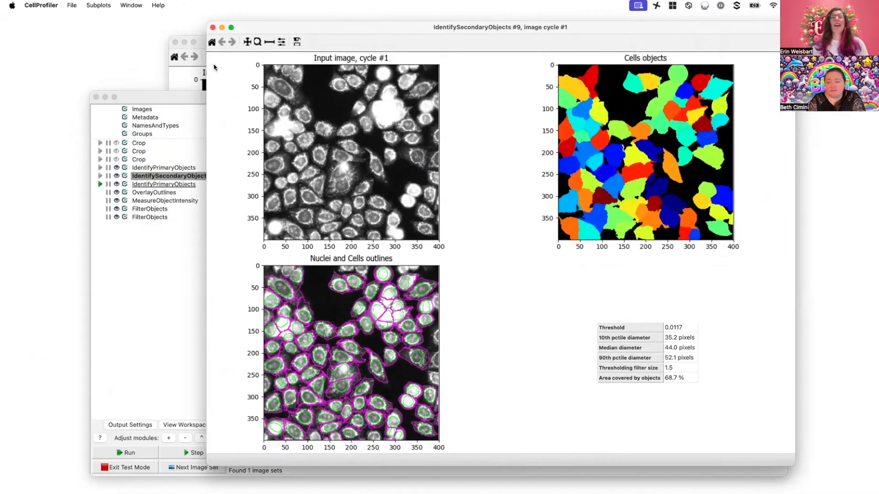
Run the IdentifyPrimaryObjects module for Spots, enlarge its result window and brighten the input image's contrast.
left_click(190, 98)
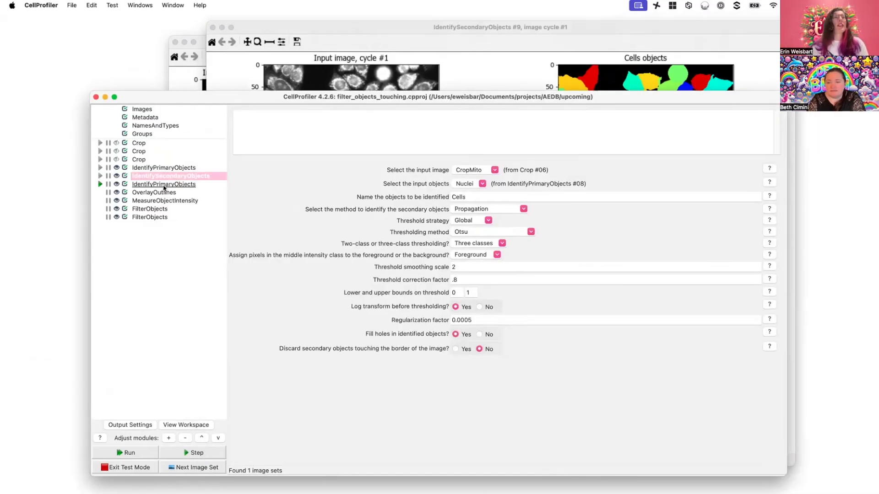
left_click(164, 185)
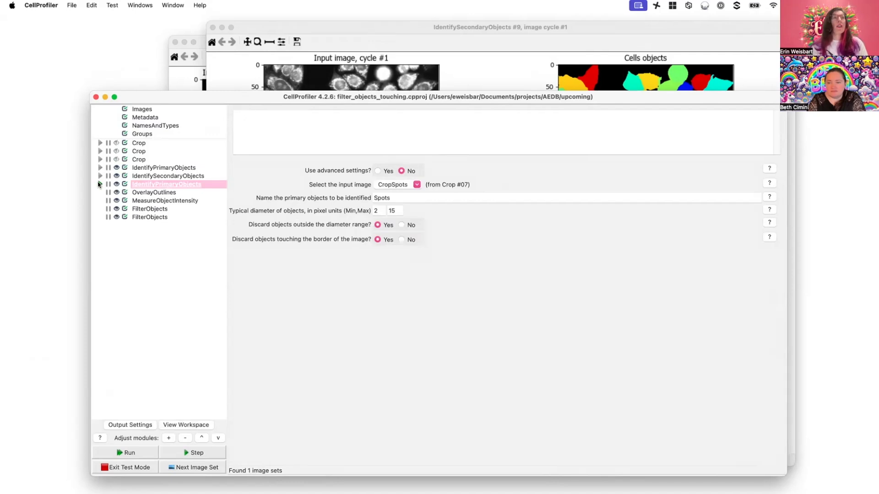
left_click(101, 184)
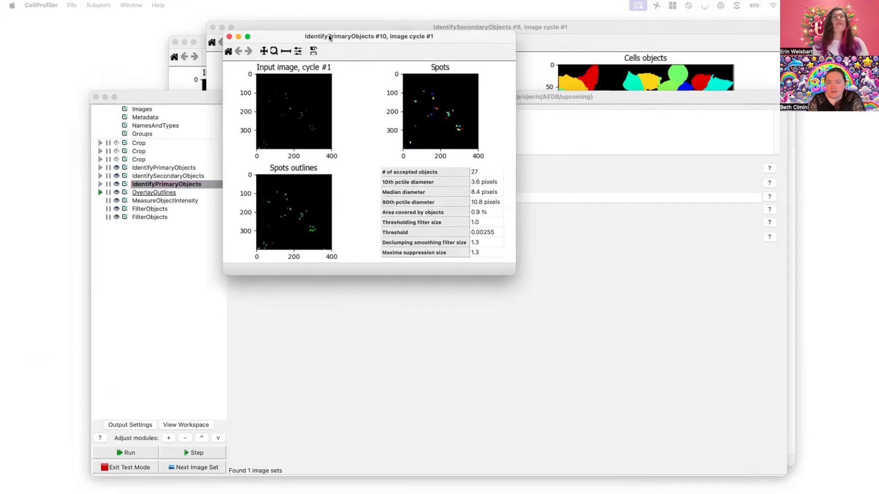
left_click_drag(483, 270, 778, 492)
right_click(414, 212)
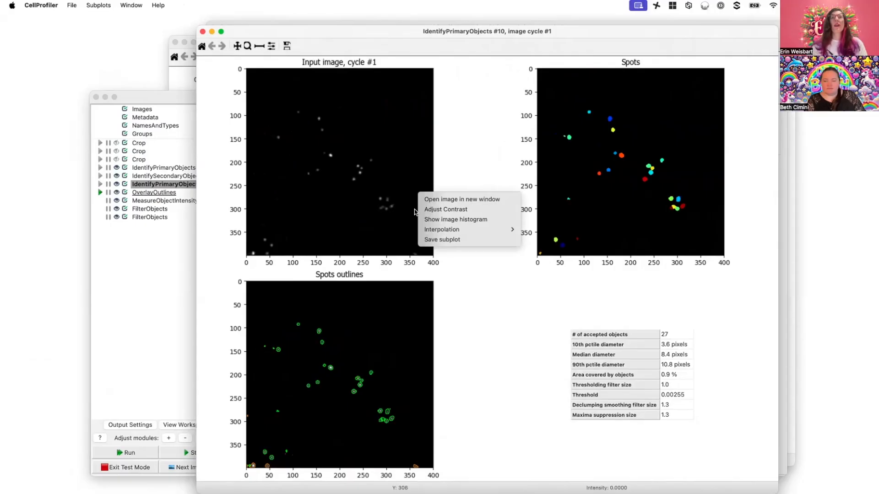
left_click(441, 210)
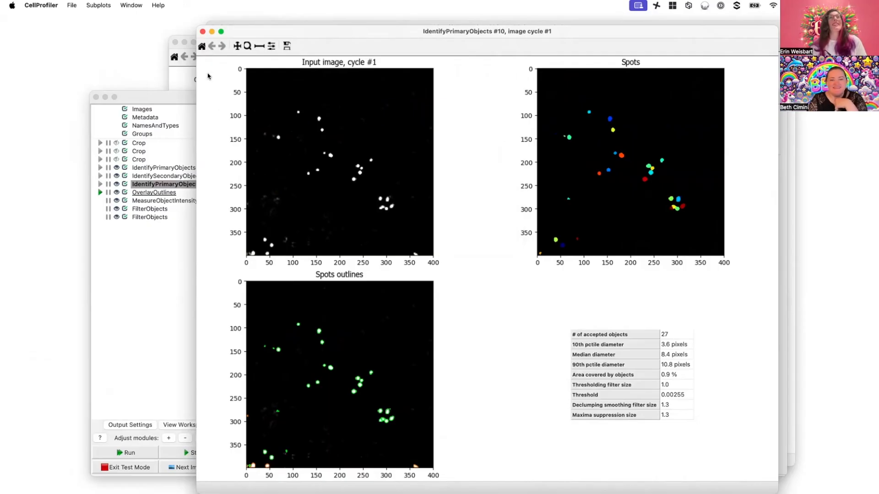
Run the OverlayOutlines module that draws the Cells outlines on a blank image, and enlarge the CellOutlineImage result.
left_click(176, 98)
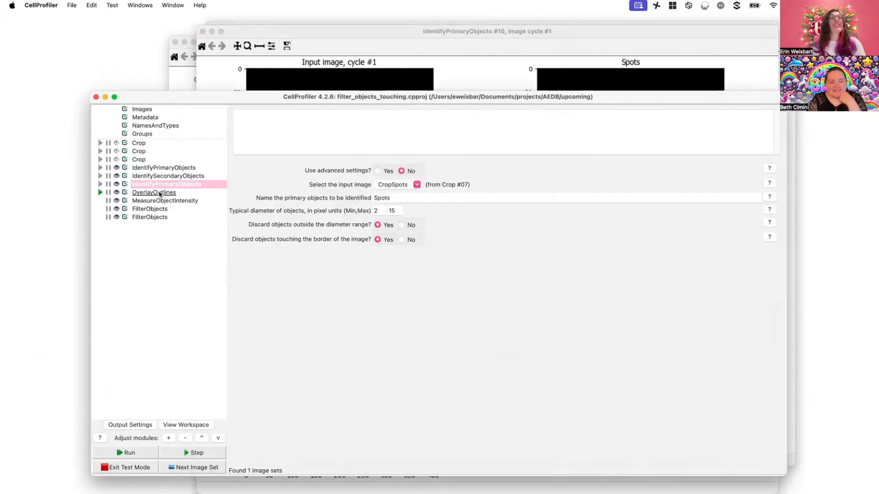
left_click(160, 193)
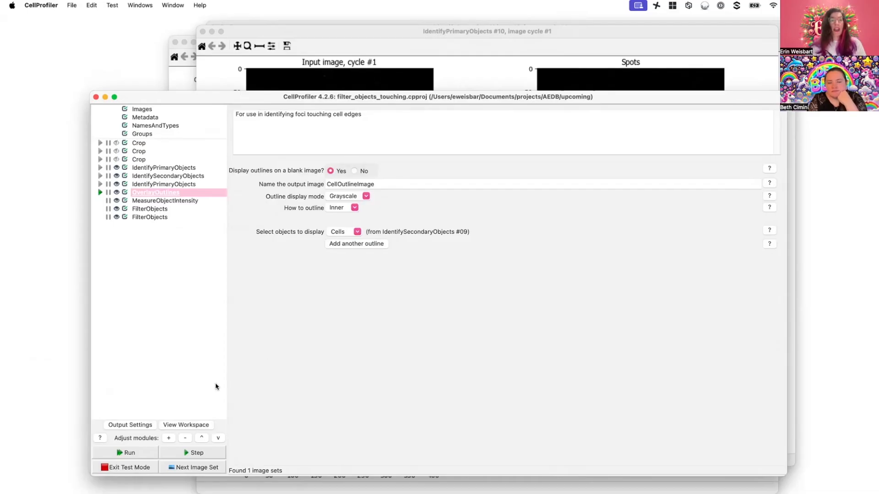
left_click(194, 452)
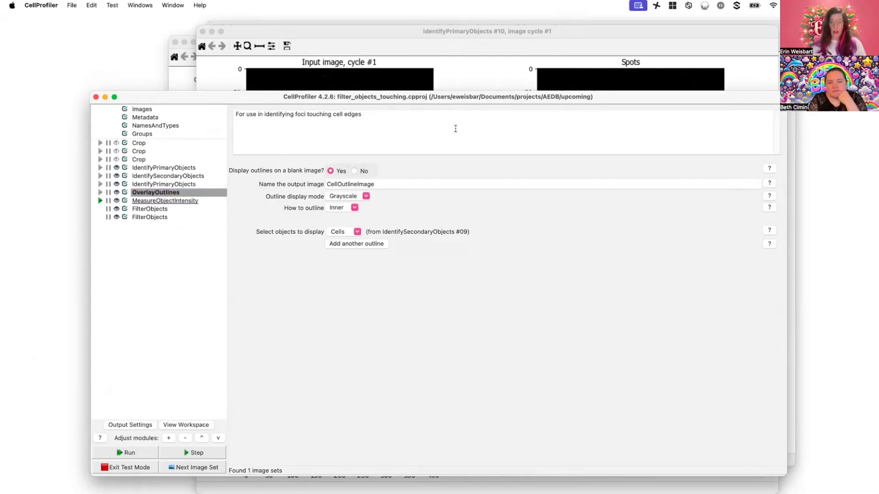
left_click(147, 194)
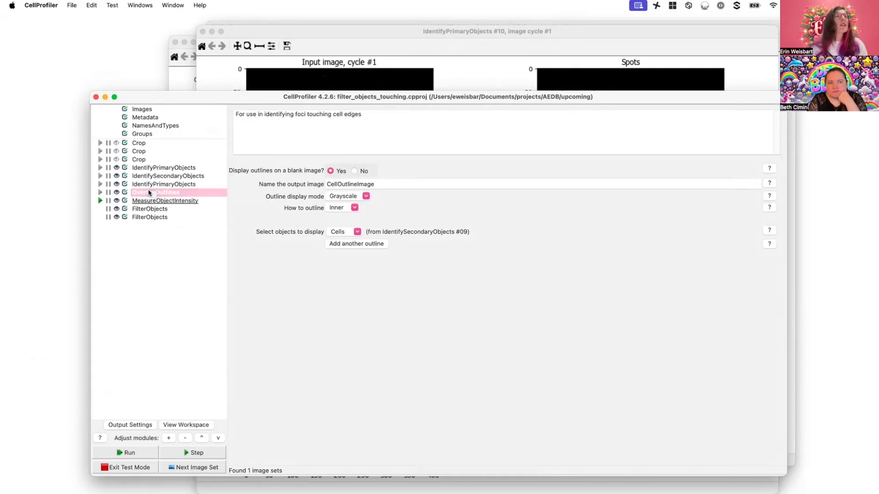
left_click_drag(445, 490, 336, 56)
left_click_drag(472, 289, 785, 474)
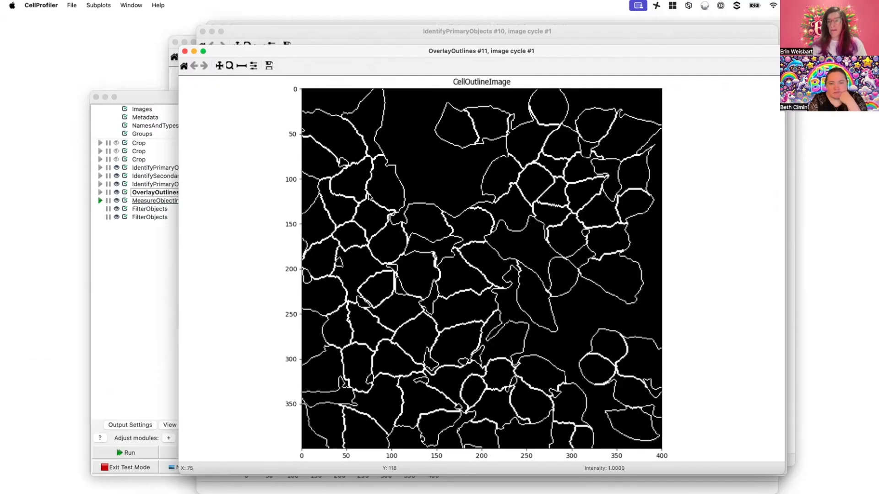
Run MeasureObjectIntensity on CellOutlineImage for the Nuclei and Spots objects after reviewing its settings and the outline image.
left_click(139, 98)
left_click(180, 202)
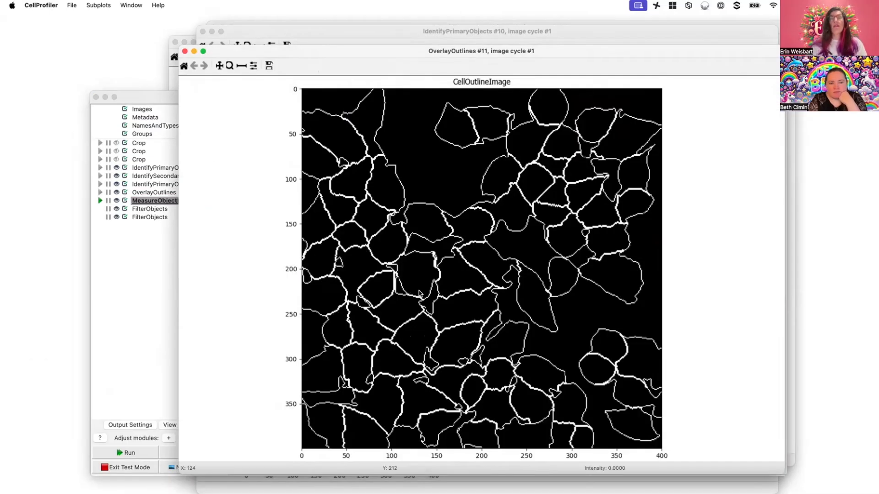
left_click(314, 56)
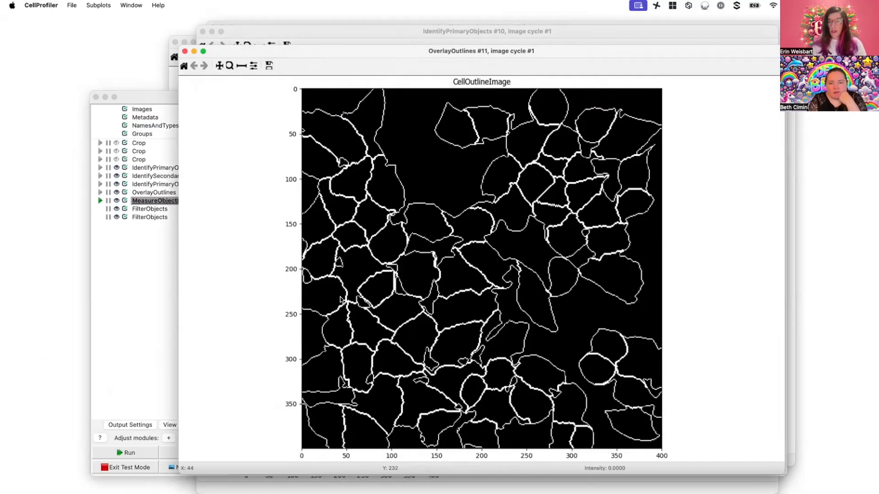
left_click(153, 99)
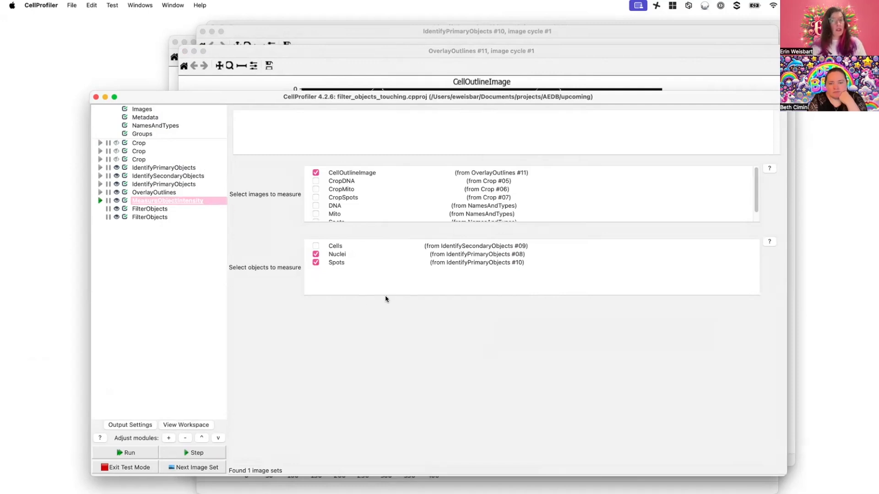
left_click(98, 201)
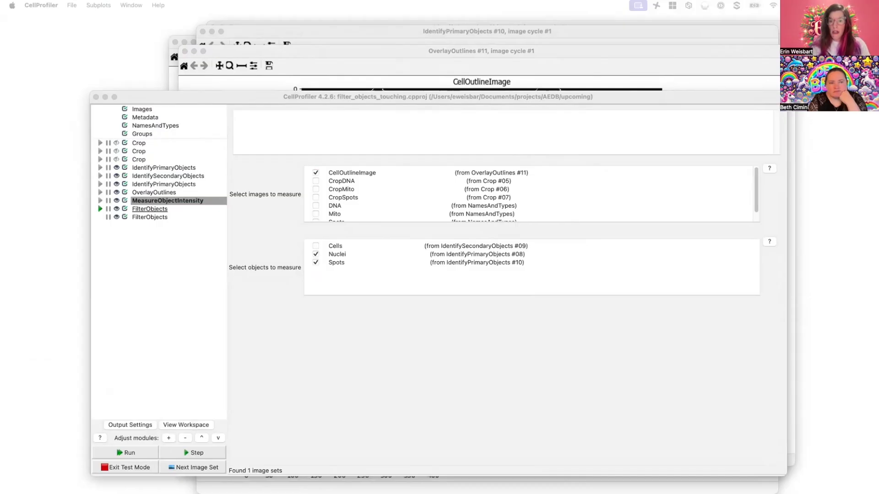
Bring the workspace viewer into view and enlarge it to show the Spots and Cells outlines over CropSpots.
left_click_drag(584, 493, 519, 40)
left_click_drag(649, 306, 771, 406)
left_click_drag(847, 479, 854, 483)
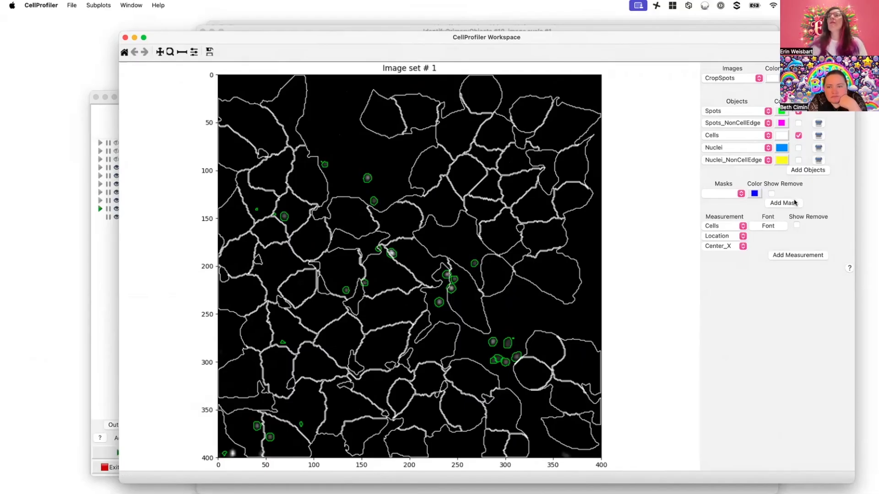
left_click(108, 117)
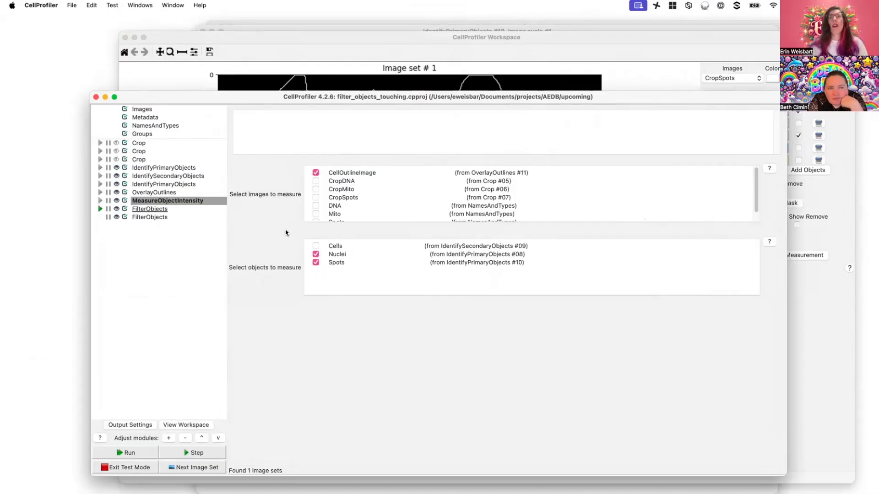
left_click(822, 283)
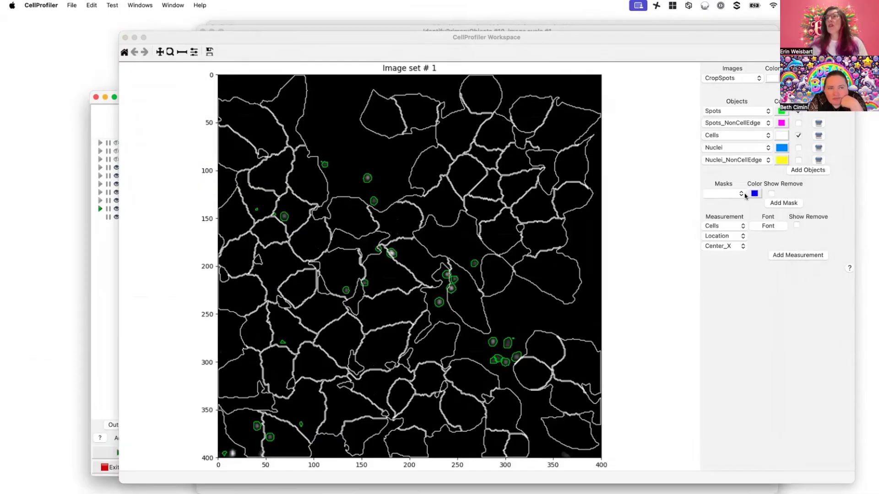
Set the workspace measurement to the Intensity category of the Spots objects.
left_click(742, 226)
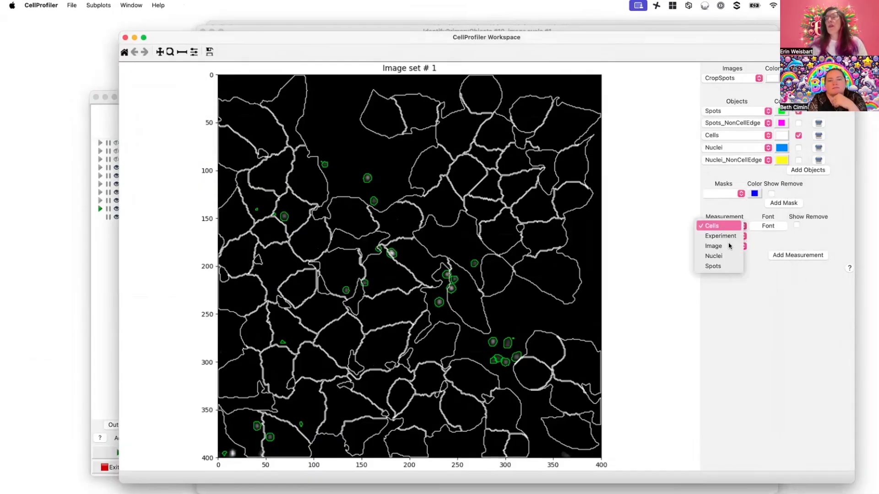
left_click(718, 266)
left_click(741, 236)
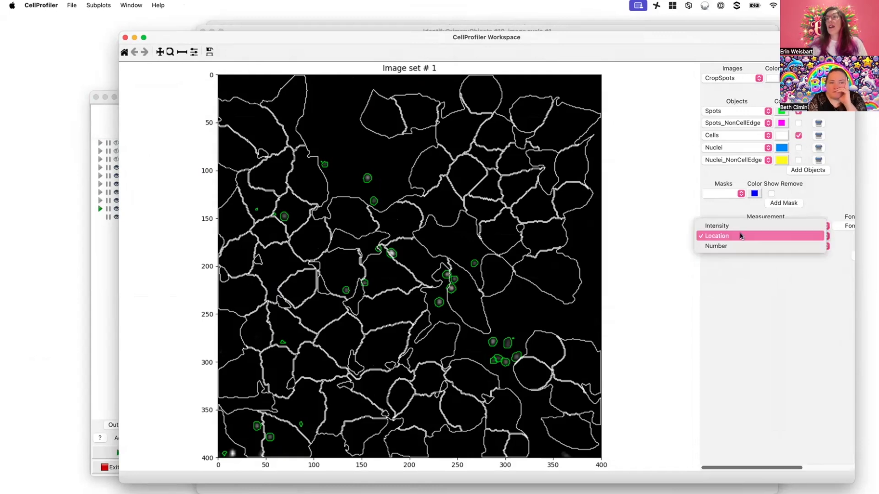
left_click(741, 226)
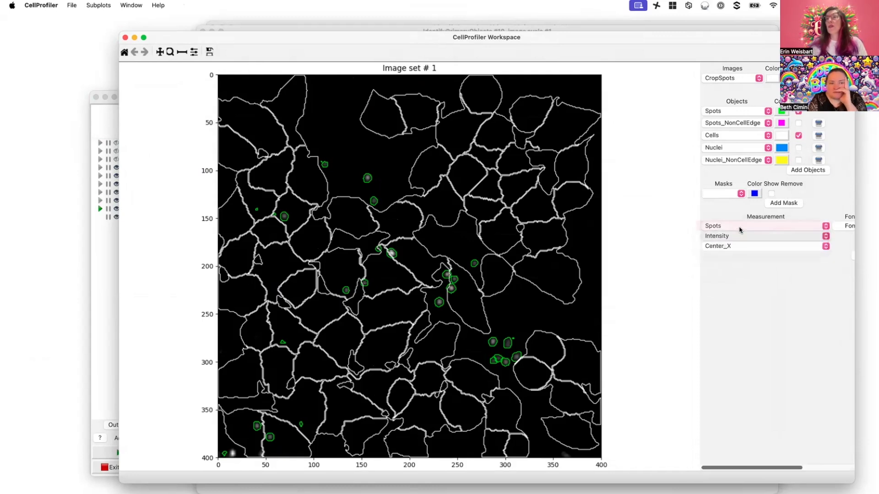
Check in the Spots FilterObjects module which intensity measurement and image it filters by.
left_click(828, 248)
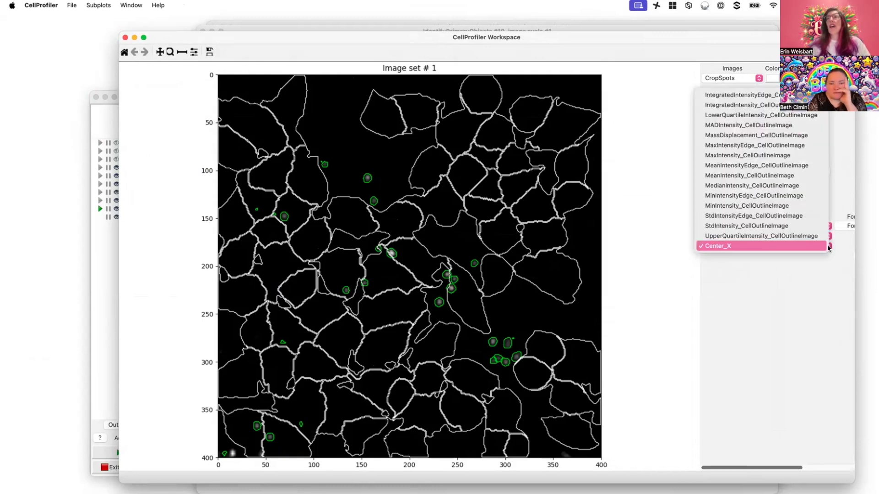
left_click(115, 243)
left_click(107, 243)
left_click(169, 210)
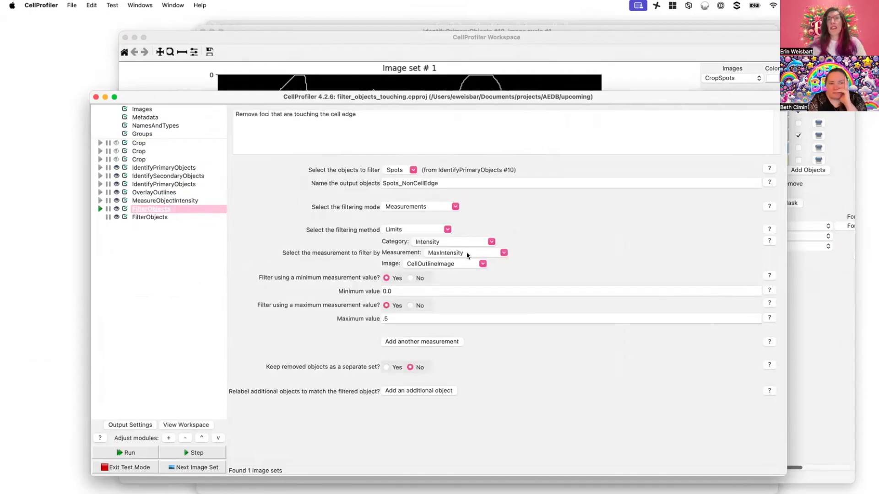
left_click(817, 280)
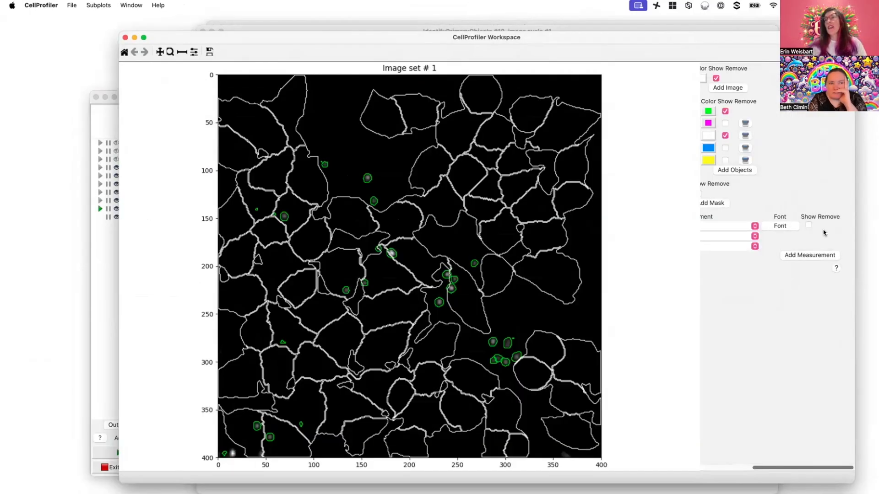
Label the spots with MaxIntensity_CellOutlineImage in a widened workspace, showing the values without decimals.
left_click(756, 247)
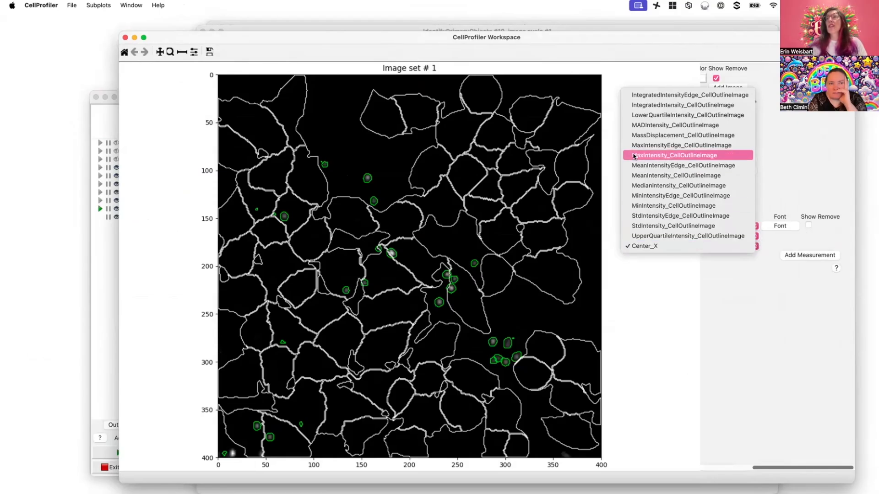
left_click(685, 156)
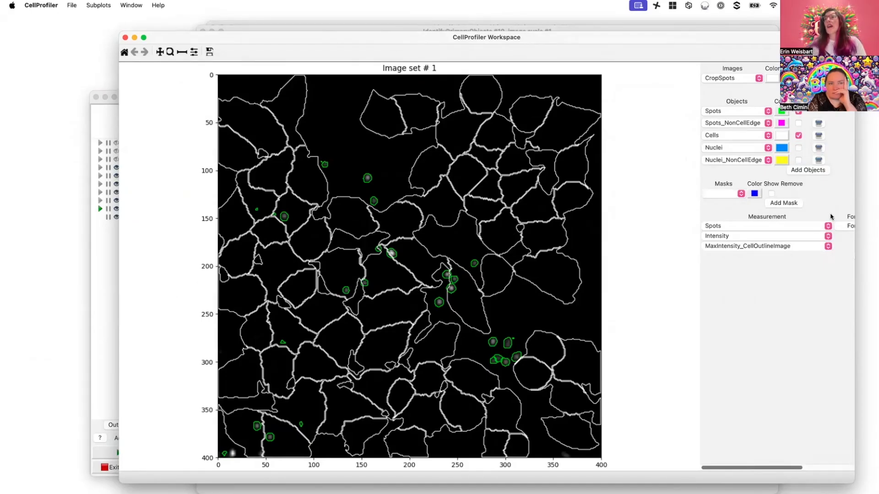
left_click_drag(110, 264, 32, 259)
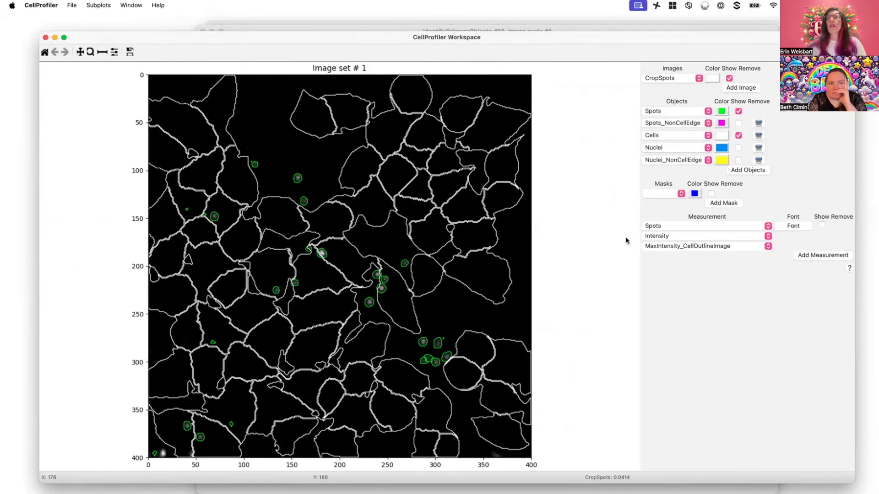
left_click(822, 225)
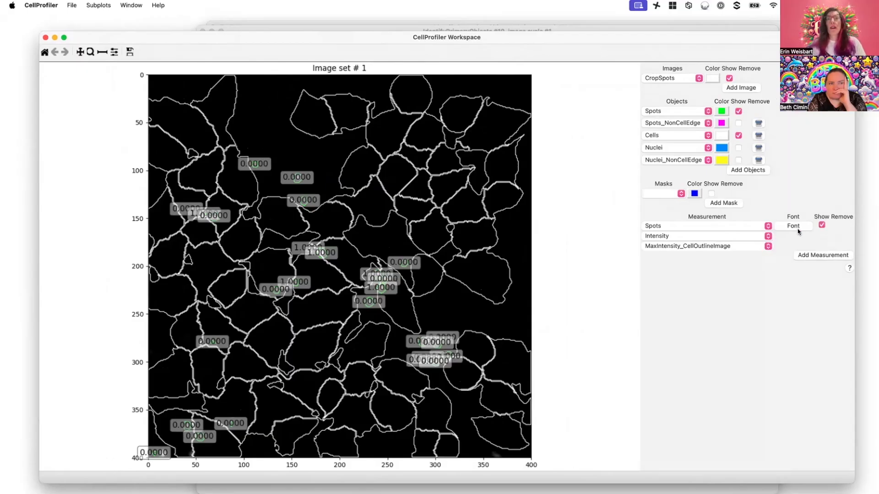
left_click(799, 228)
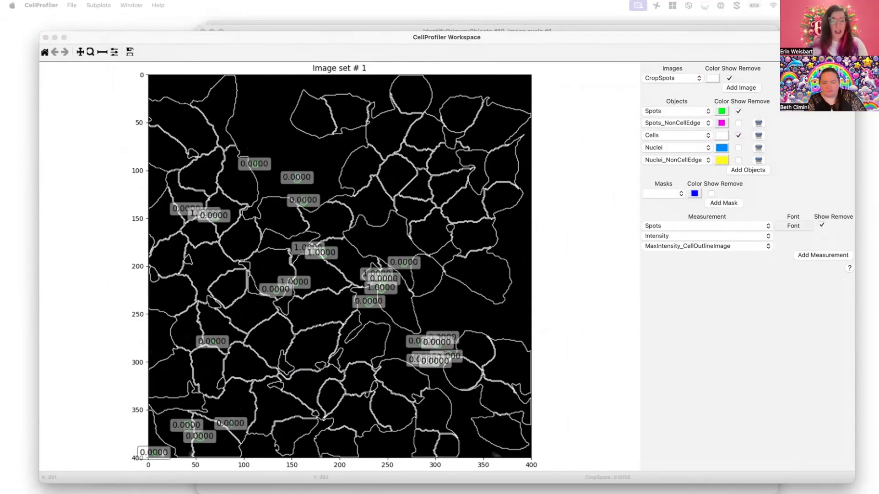
key("Return")
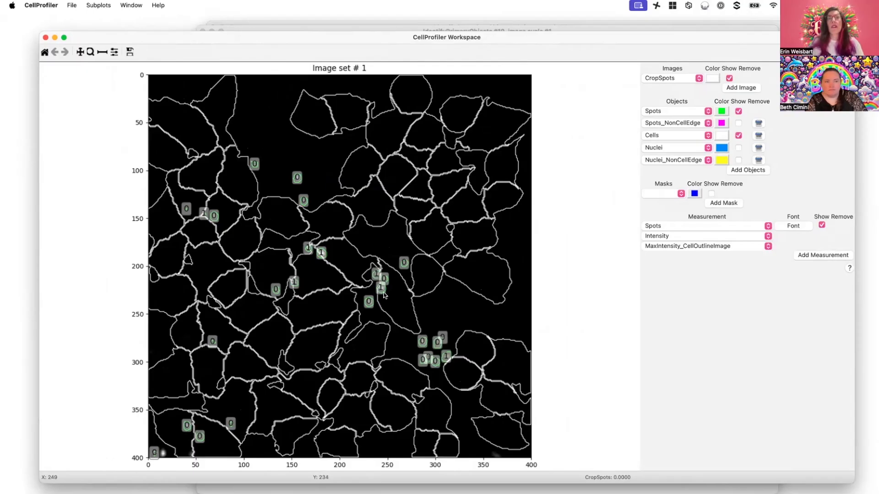
Add CellOutlineImage as a second workspace image, viewed close up around the labelled spots near X 240, Y 210.
left_click(90, 52)
left_click_drag(353, 253, 398, 304)
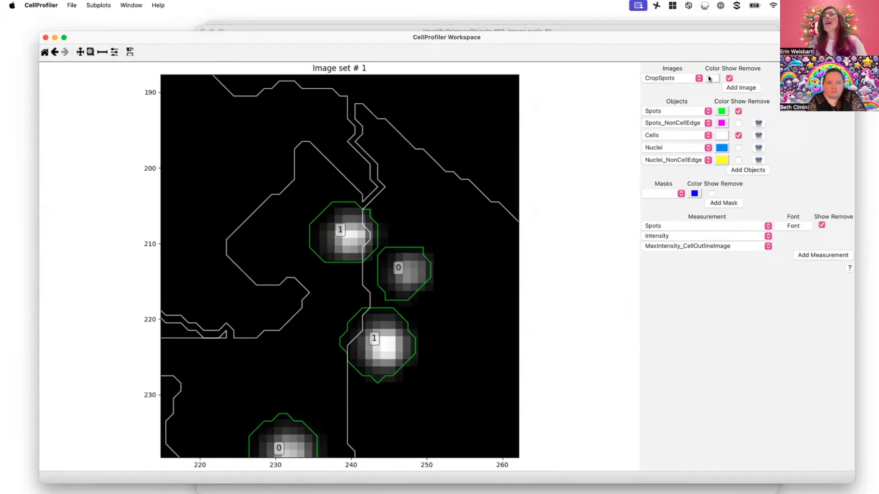
left_click(734, 88)
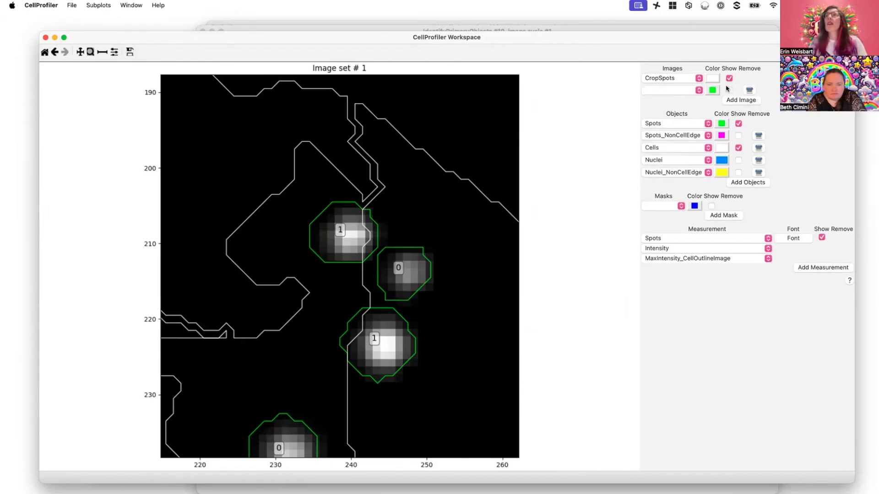
left_click(695, 90)
left_click(685, 98)
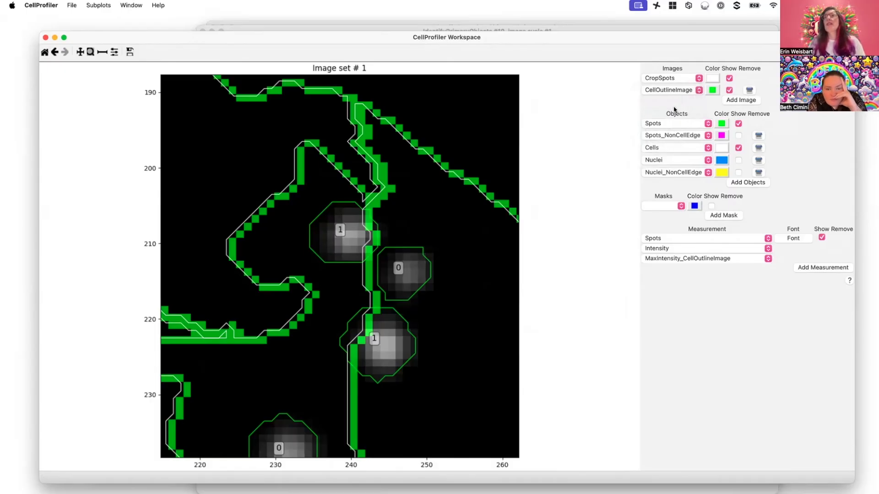
Color CellOutlineImage orange and hide the Cells object outlines in the workspace.
left_click(712, 90)
left_click(397, 188)
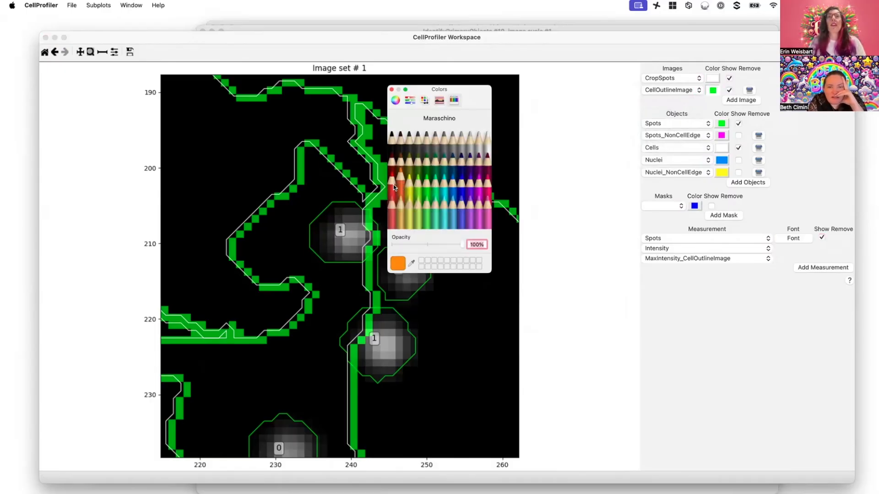
left_click(390, 89)
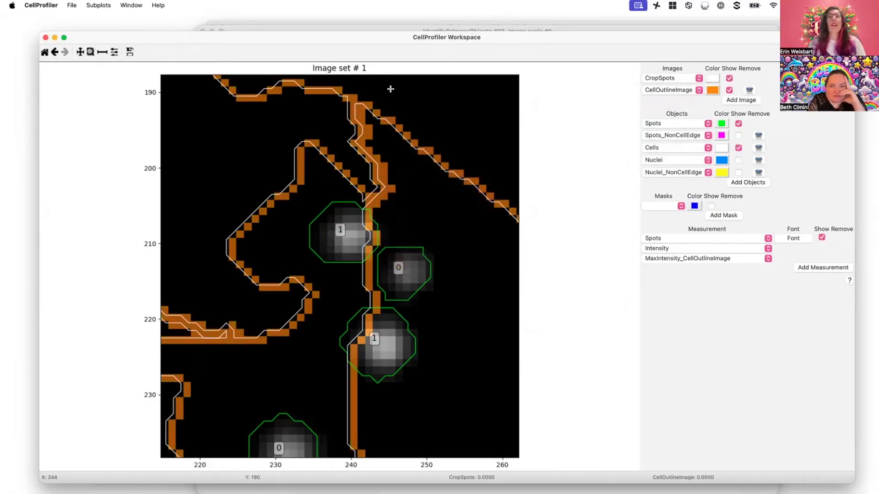
left_click(738, 148)
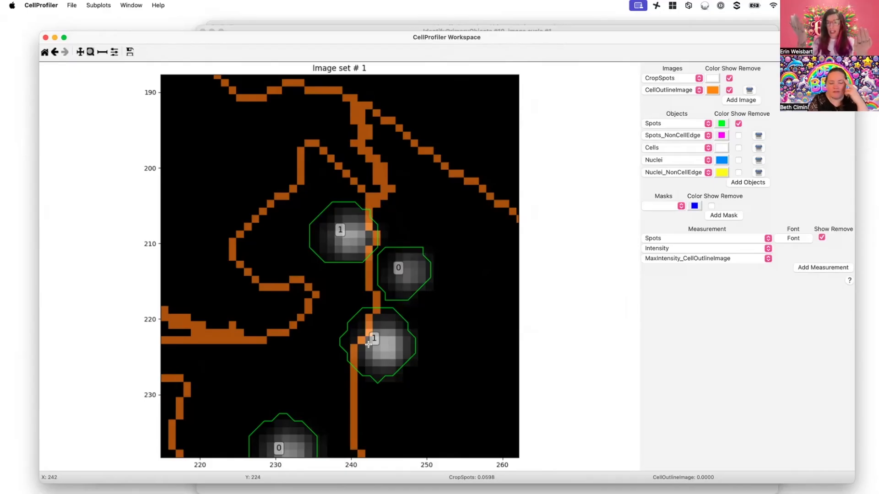
Make the Spots FilterObjects module keep its removed objects as a separate set named Spots_CellEdge.
left_click_drag(92, 40, 97, 136)
left_click(152, 100)
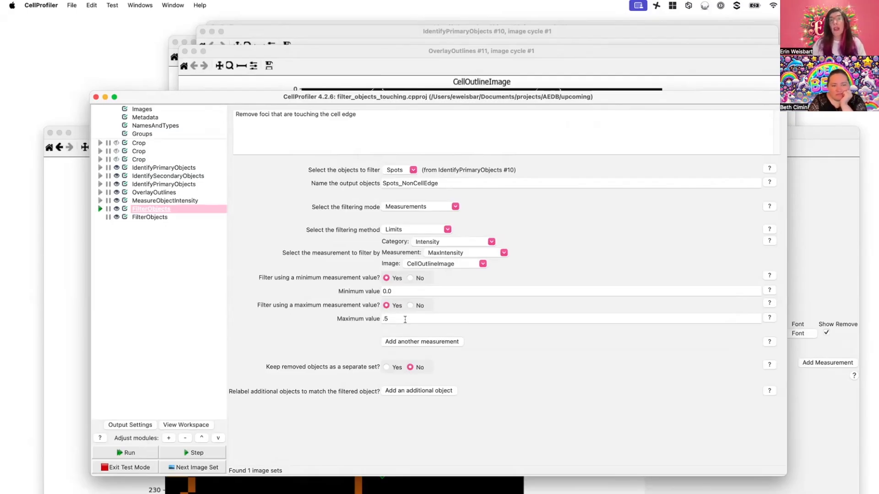
left_click(386, 368)
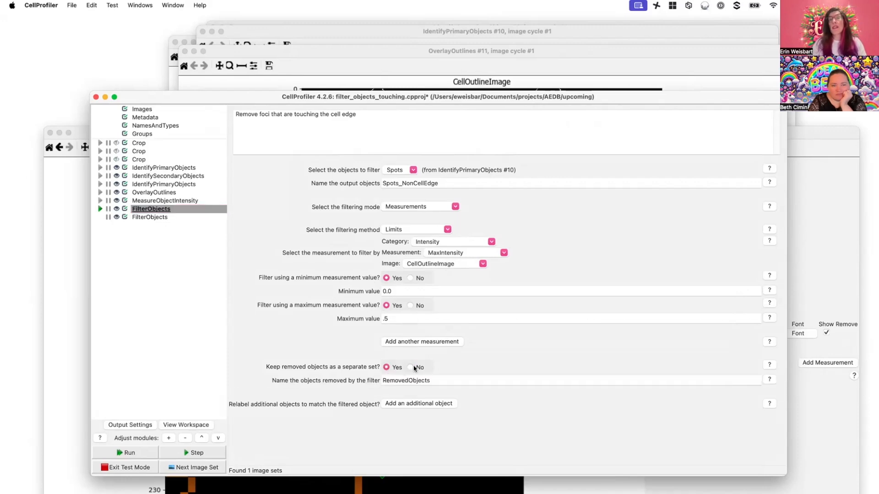
left_click_drag(410, 379, 487, 377)
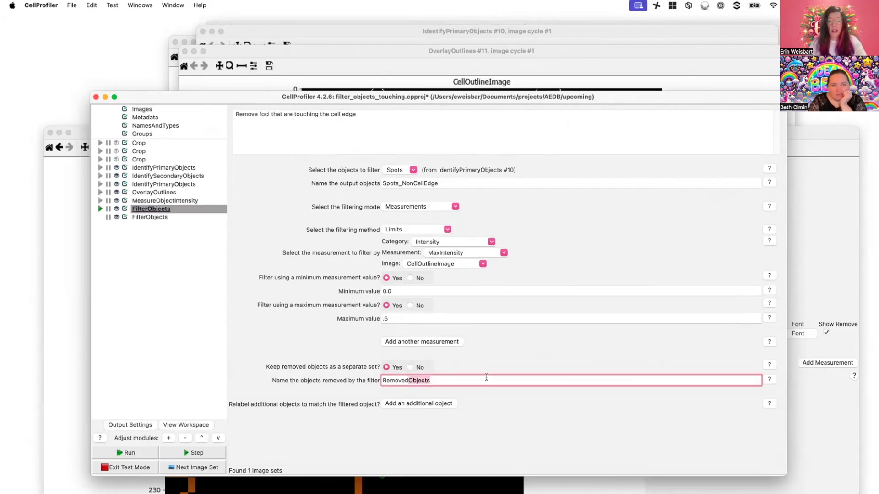
key("super+a")
type("Spo")
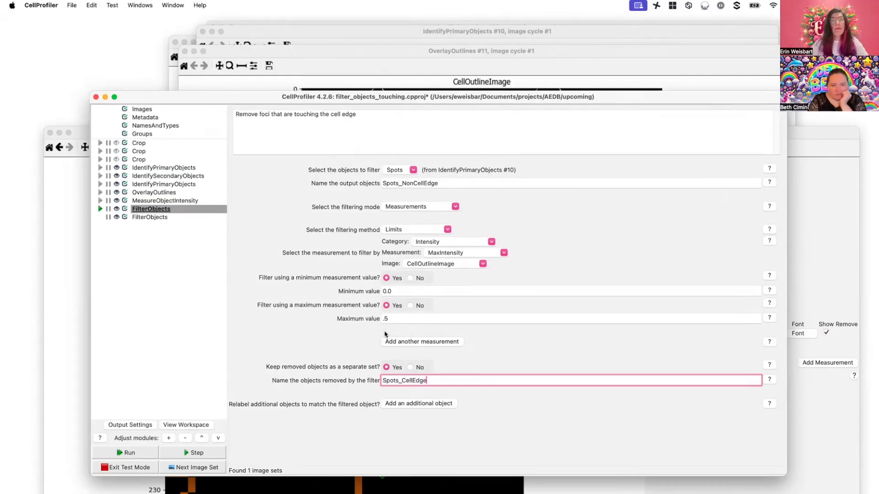
Review the Nuclei FilterObjects settings and run the FilterObjects modules in test mode.
left_click(169, 218)
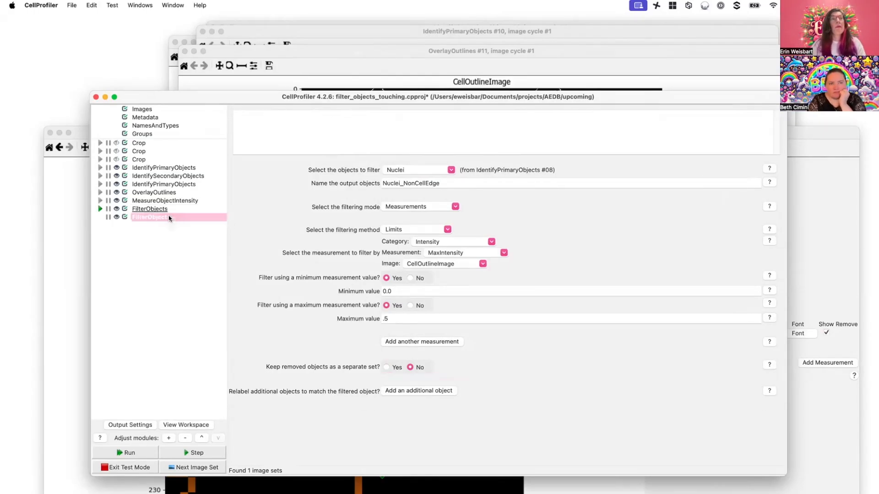
left_click(100, 209)
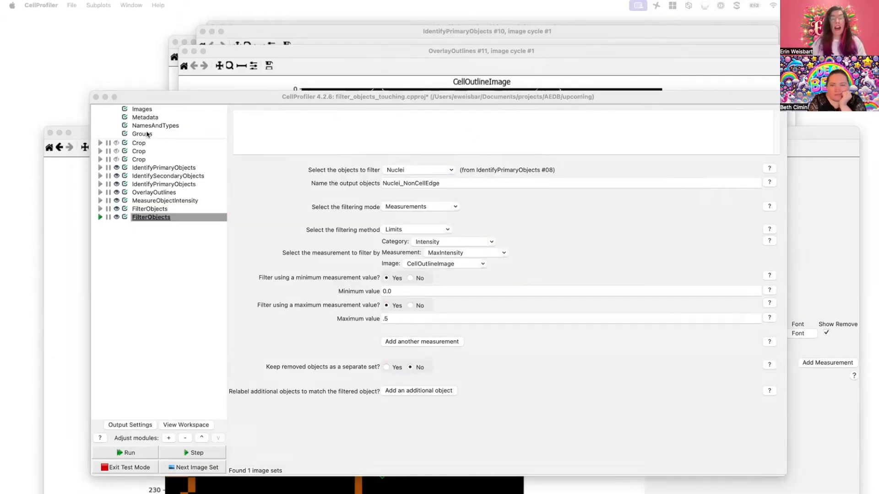
Show the Spots_NonCellEdge outlines together with Spots over the full workspace image, with the measurement labels hidden.
left_click(73, 134)
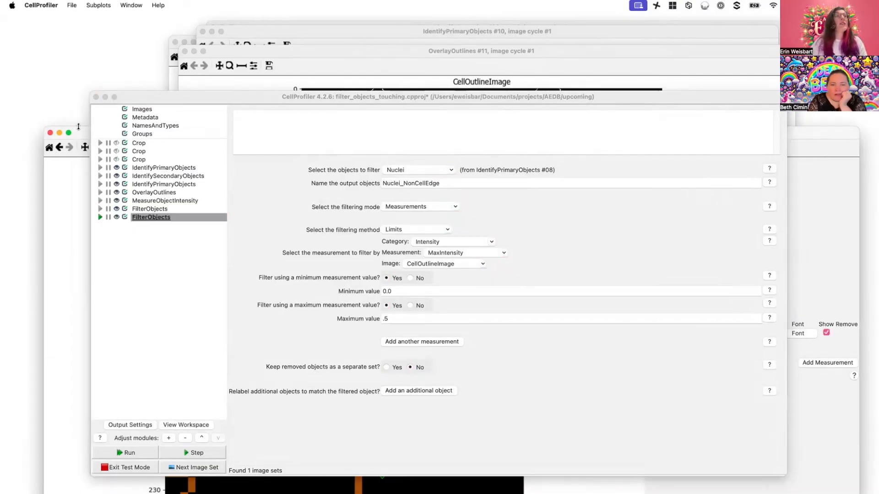
key("ctrl+Up")
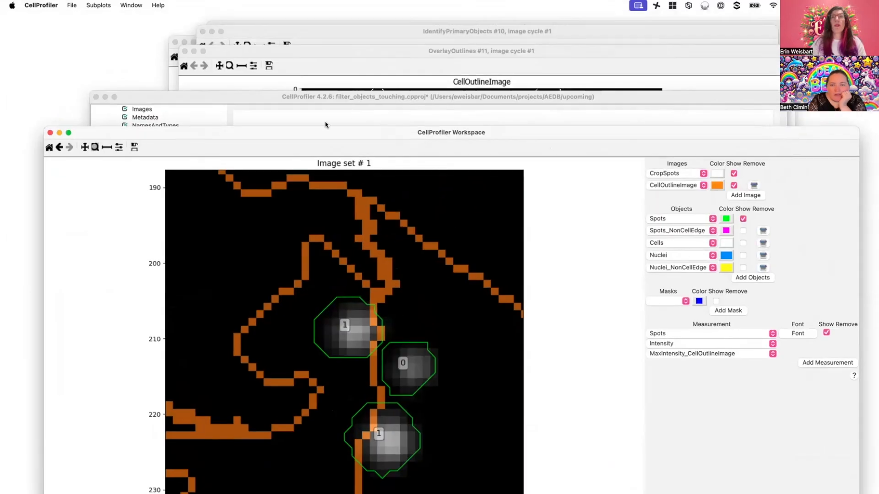
left_click_drag(321, 131, 292, 20)
left_click(18, 35)
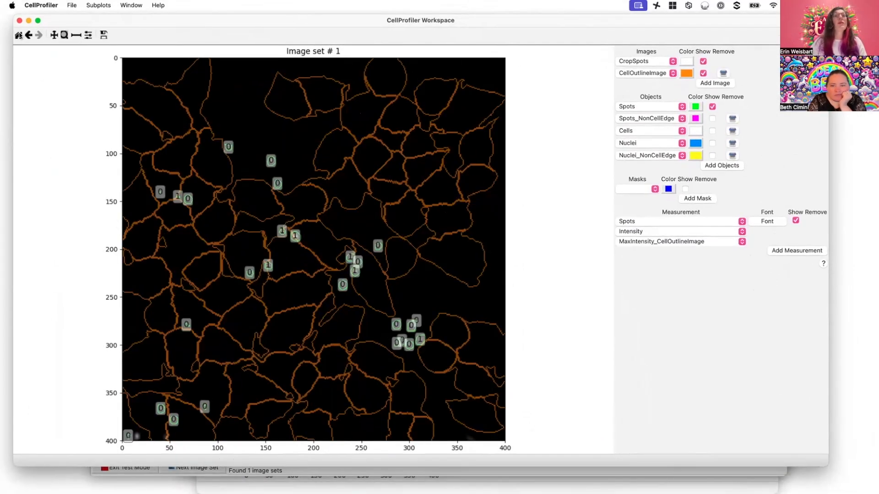
left_click(795, 221)
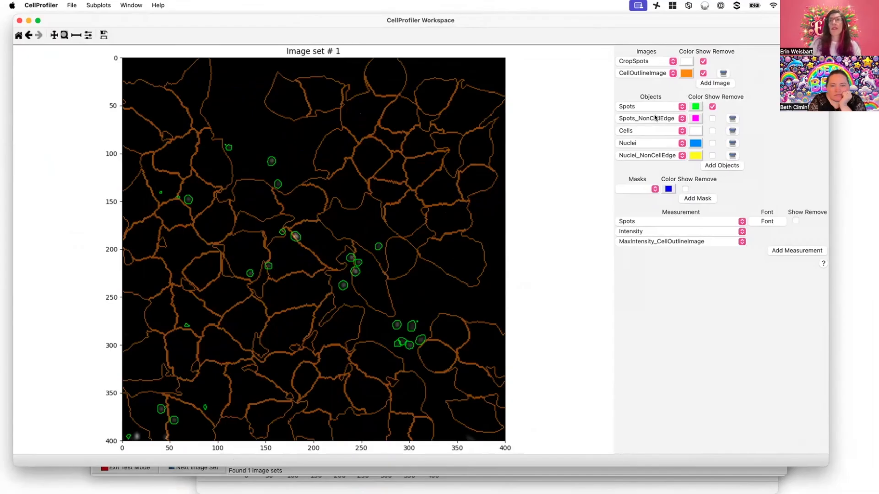
left_click(712, 119)
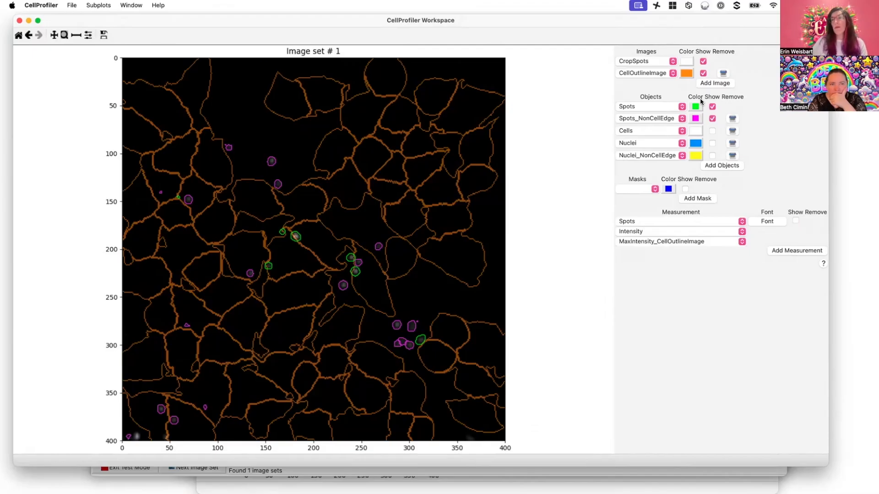
Replace both spot outline sets in the workspace with the Cells, Nuclei and Nuclei_NonCellEdge outlines.
left_click(712, 107)
left_click(712, 119)
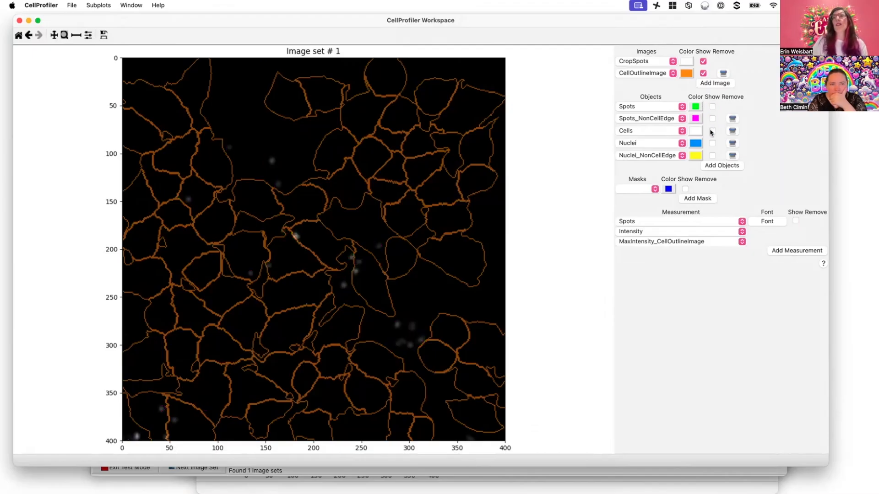
left_click(712, 131)
left_click(713, 144)
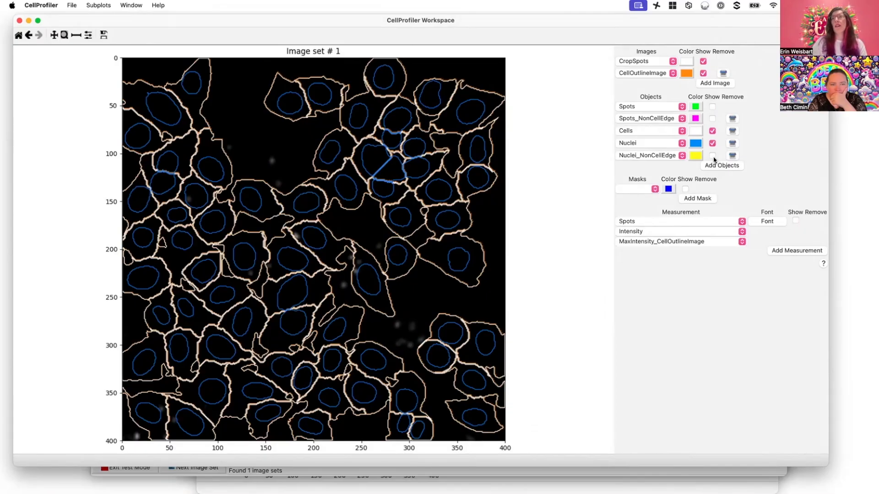
left_click(712, 156)
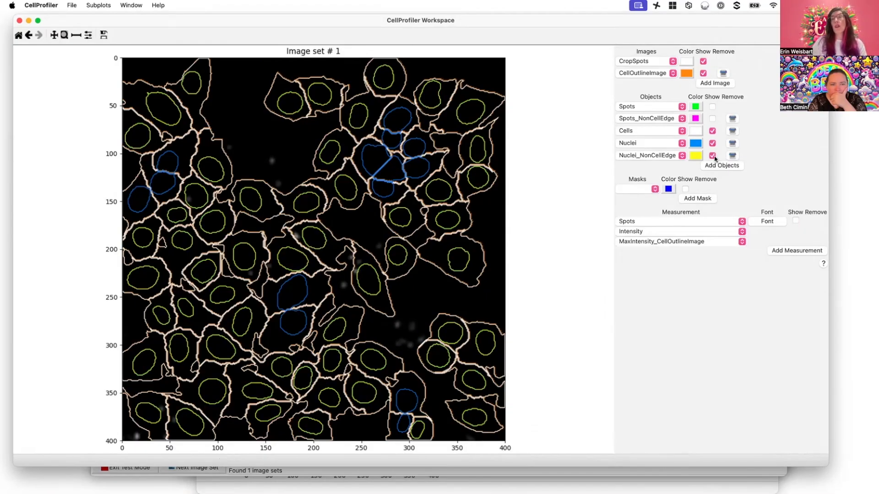